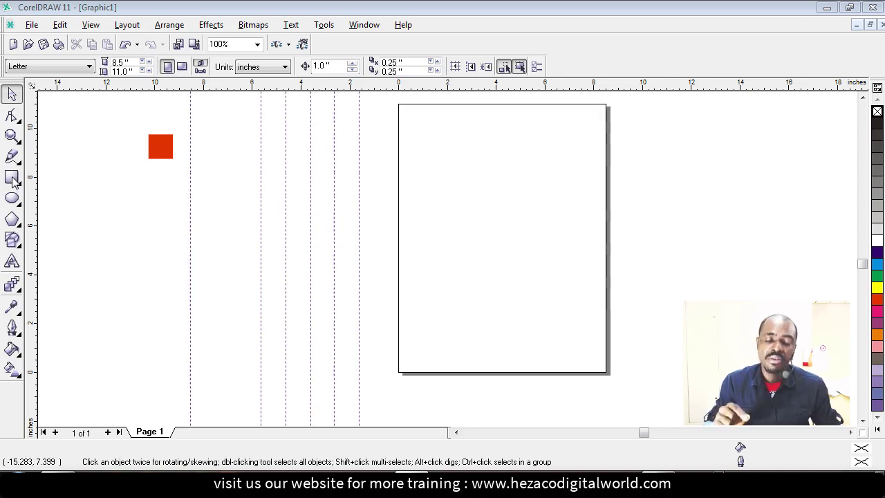
# - Draw a rectangle about 6.1 by 4.2 inches in the upper part of the page with the Rectangle tool
pyautogui.click(12, 178)
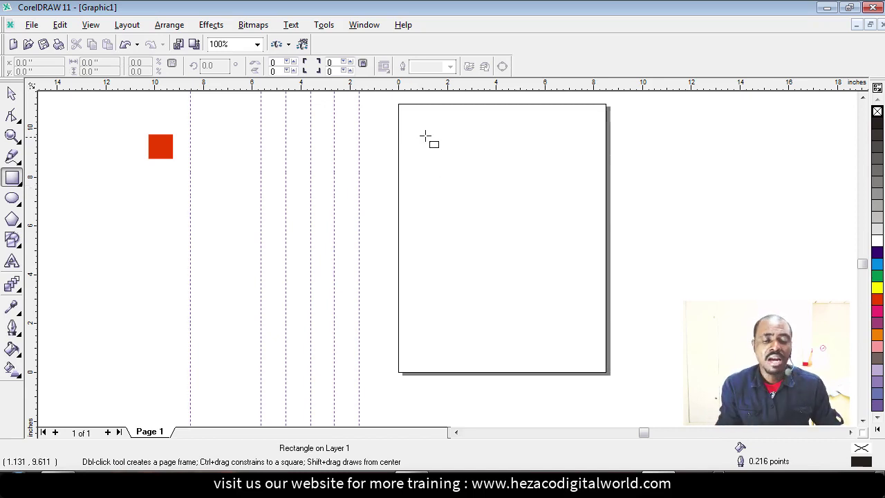
pyautogui.moveTo(417, 142)
pyautogui.mouseDown()
pyautogui.moveTo(517, 227)
pyautogui.moveTo(591, 271)
pyautogui.moveTo(514, 199)
pyautogui.moveTo(508, 282)
pyautogui.moveTo(519, 320)
pyautogui.moveTo(567, 277)
pyautogui.moveTo(548, 221)
pyautogui.moveTo(519, 235)
pyautogui.moveTo(544, 234)
pyautogui.moveTo(545, 249)
pyautogui.mouseUp()
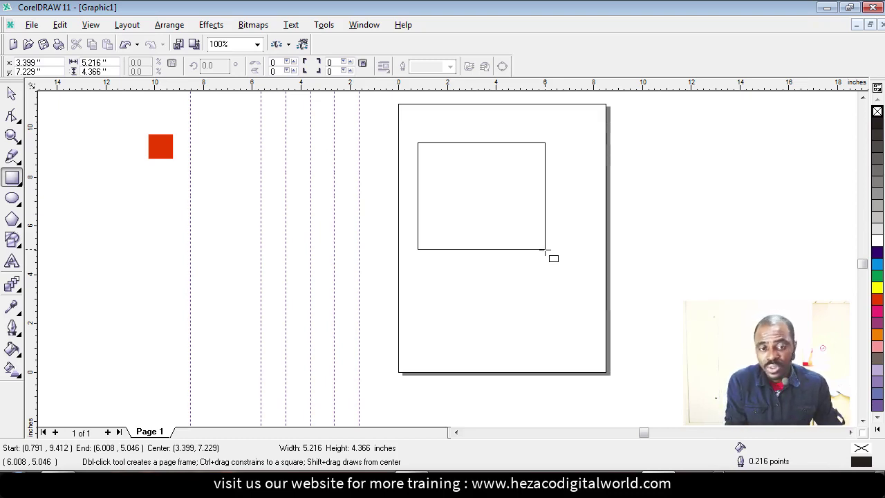
pyautogui.moveTo(544, 250)
pyautogui.mouseDown()
pyautogui.moveTo(690, 253)
pyautogui.moveTo(520, 253)
pyautogui.moveTo(527, 346)
pyautogui.moveTo(525, 171)
pyautogui.moveTo(513, 269)
pyautogui.moveTo(538, 230)
pyautogui.moveTo(543, 254)
pyautogui.moveTo(557, 226)
pyautogui.moveTo(553, 248)
pyautogui.moveTo(555, 203)
pyautogui.moveTo(562, 274)
pyautogui.moveTo(566, 245)
pyautogui.mouseUp()
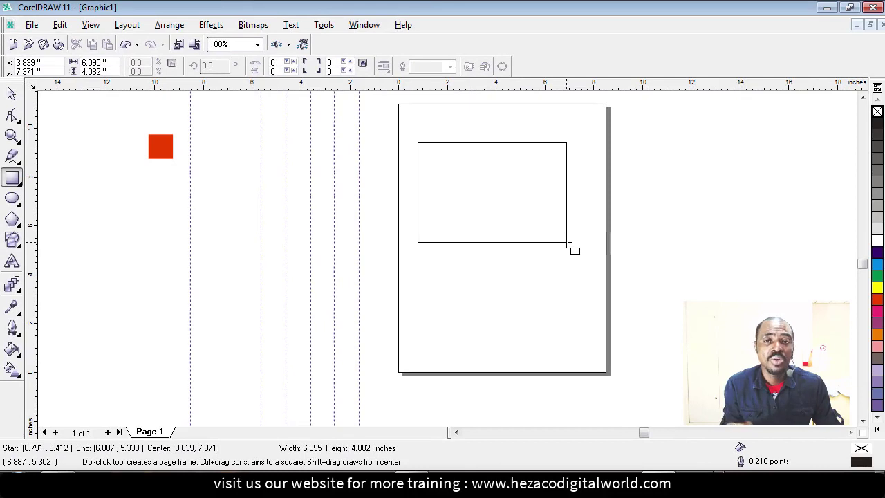
pyautogui.moveTo(566, 242)
pyautogui.mouseDown()
pyautogui.moveTo(566, 301)
pyautogui.moveTo(566, 246)
pyautogui.mouseUp()
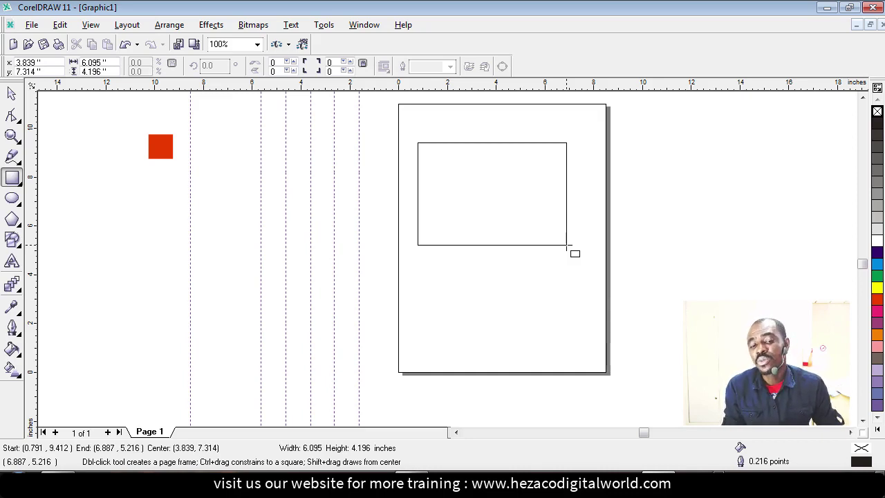
pyautogui.moveTo(566, 245); pyautogui.dragTo(566, 245)
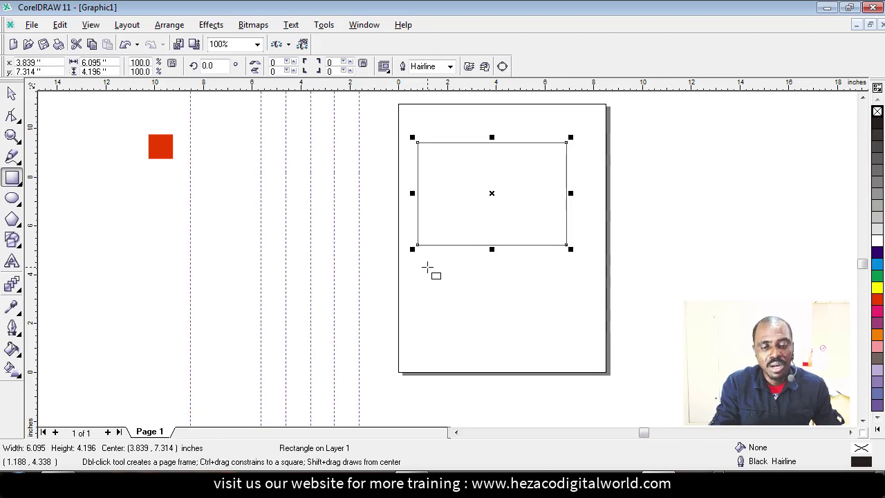
# - Draw a perfect square about 6.27 inches wide below the rectangle, extending past the page's lower edge
pyautogui.moveTo(427, 267); pyautogui.dragTo(507, 302)
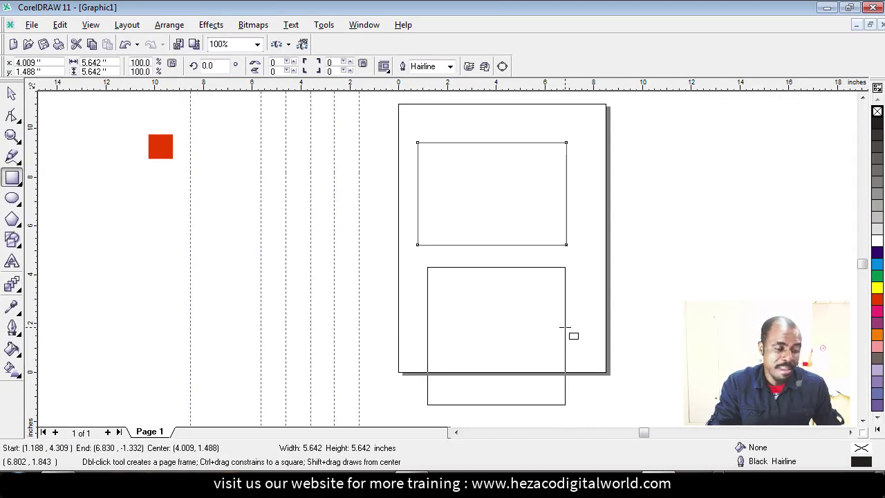
pyautogui.moveTo(564, 329)
pyautogui.mouseDown()
pyautogui.moveTo(567, 344)
pyautogui.moveTo(581, 310)
pyautogui.moveTo(579, 264)
pyautogui.moveTo(580, 287)
pyautogui.mouseUp()
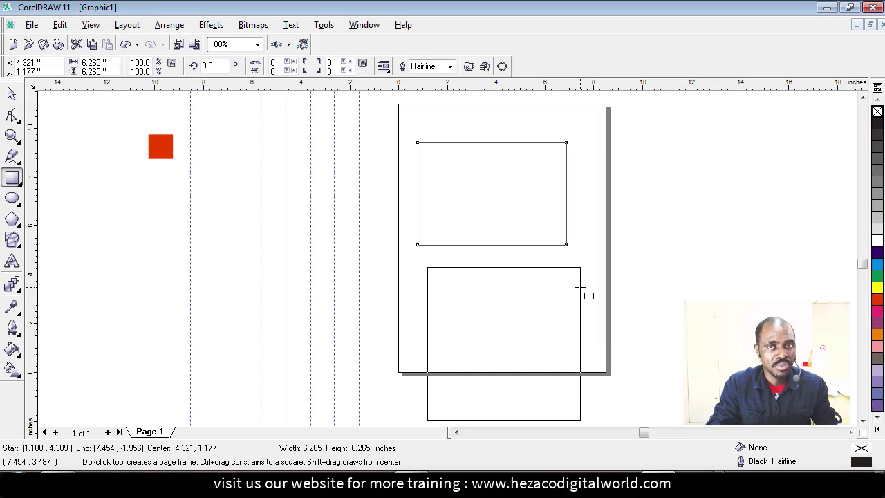
pyautogui.moveTo(579, 286); pyautogui.dragTo(580, 286)
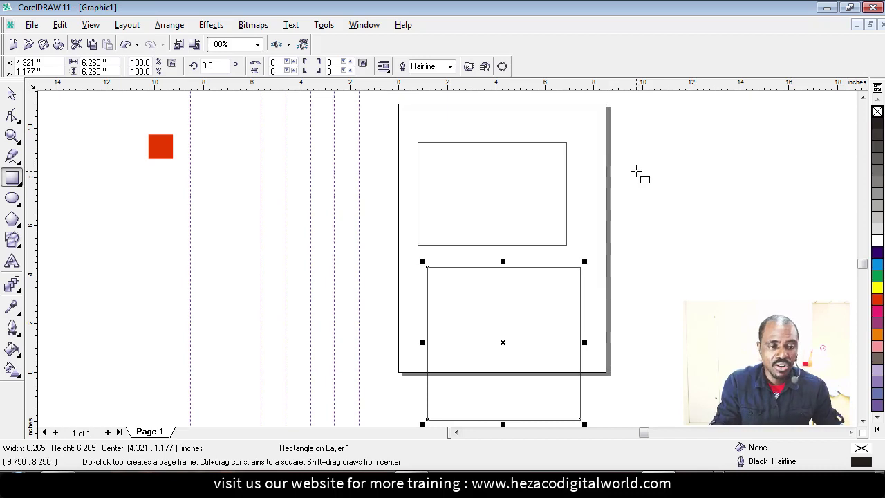
# - Draw a perfect square about 5.76 inches wide on the empty area to the right of the page
pyautogui.moveTo(628, 157); pyautogui.dragTo(767, 254)
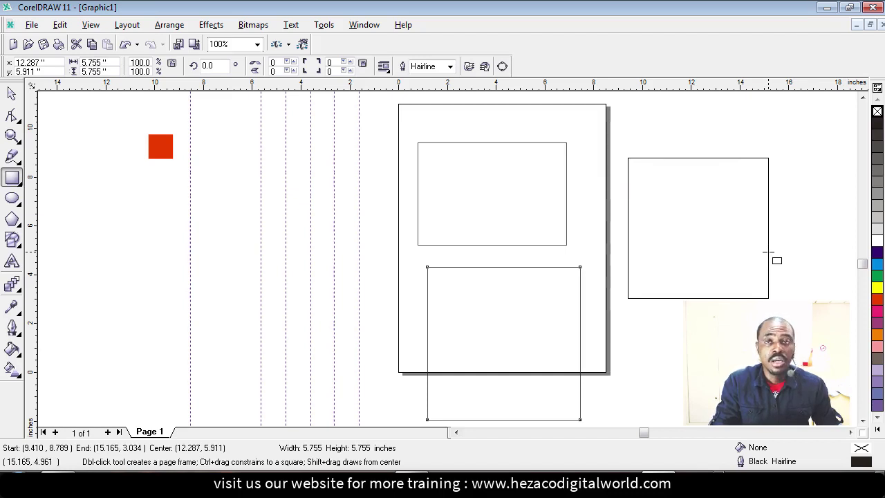
pyautogui.moveTo(768, 252); pyautogui.dragTo(766, 252)
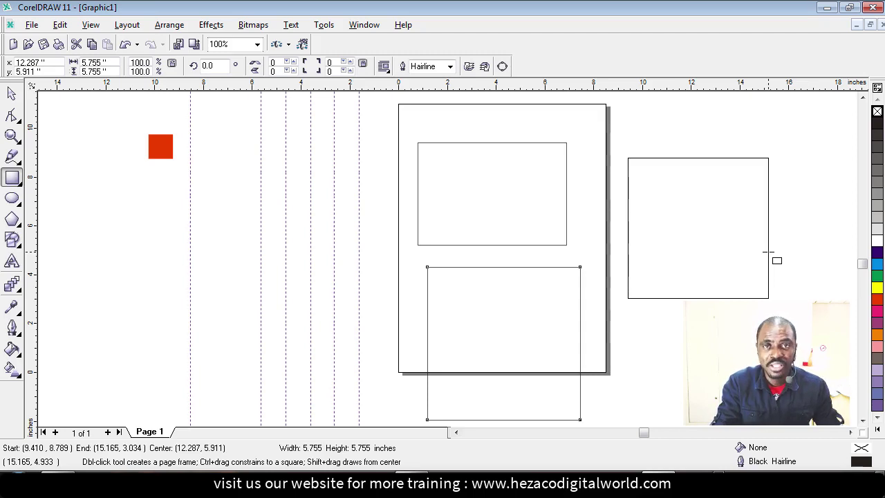
pyautogui.moveTo(768, 253); pyautogui.dragTo(772, 256)
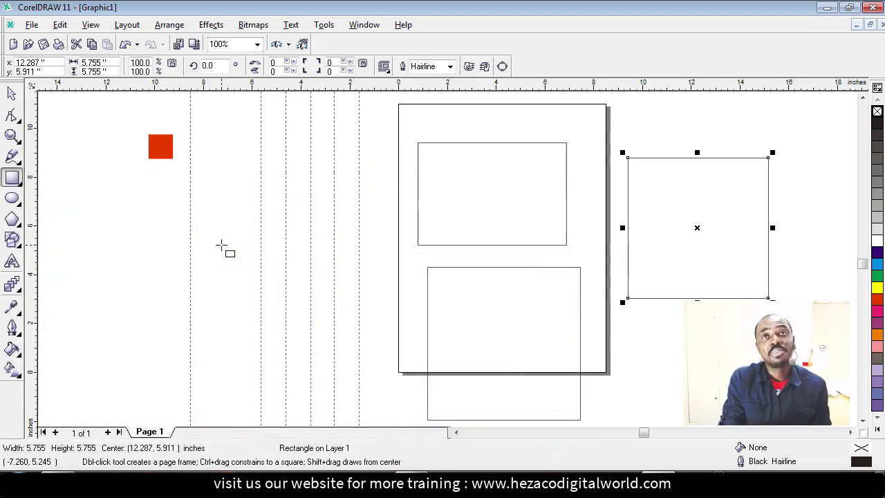
# - Toggle between the Pick tool and the Rectangle tool, ending on the Pick tool with the new square deselected
pyautogui.press('space')
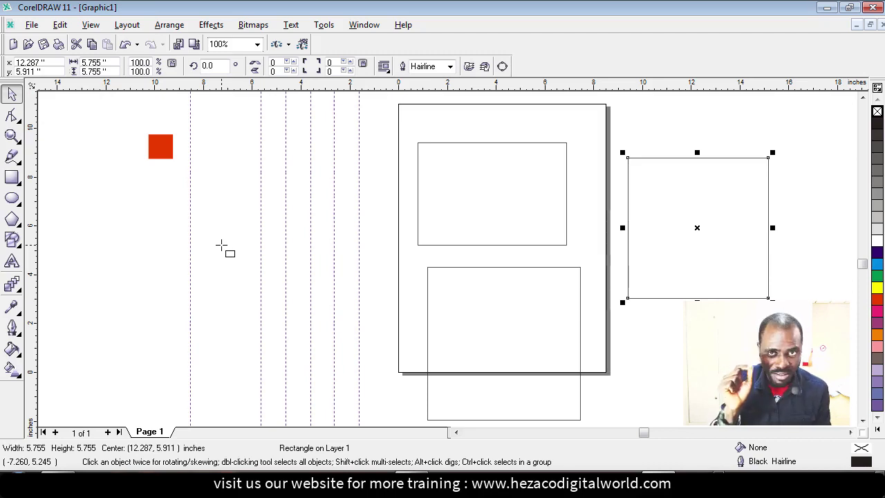
pyautogui.press('F6')
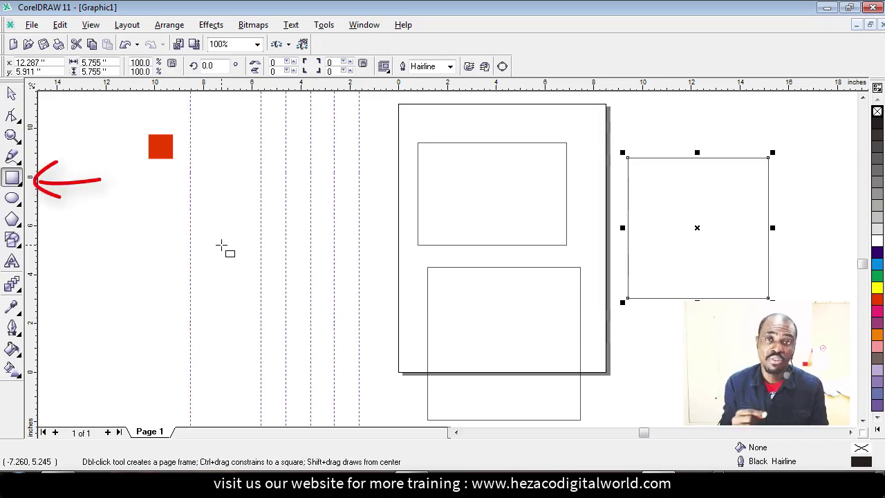
pyautogui.press('space')
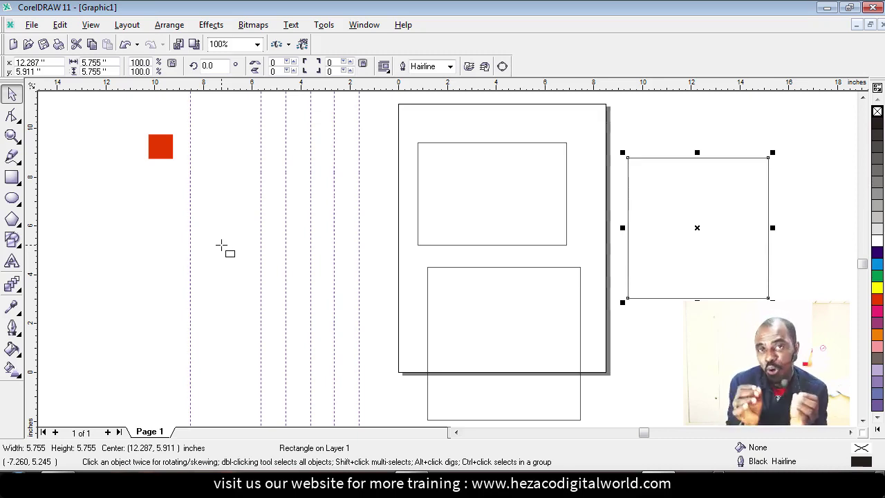
pyautogui.click(222, 245)
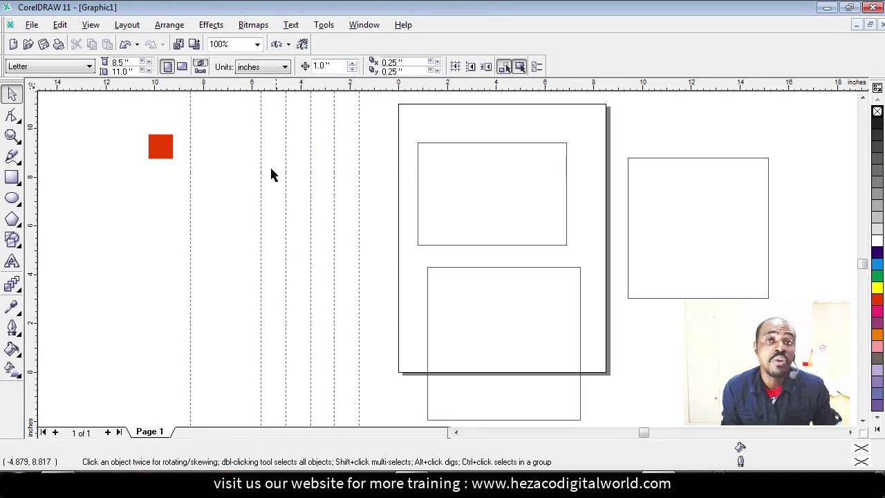
pyautogui.click(238, 176)
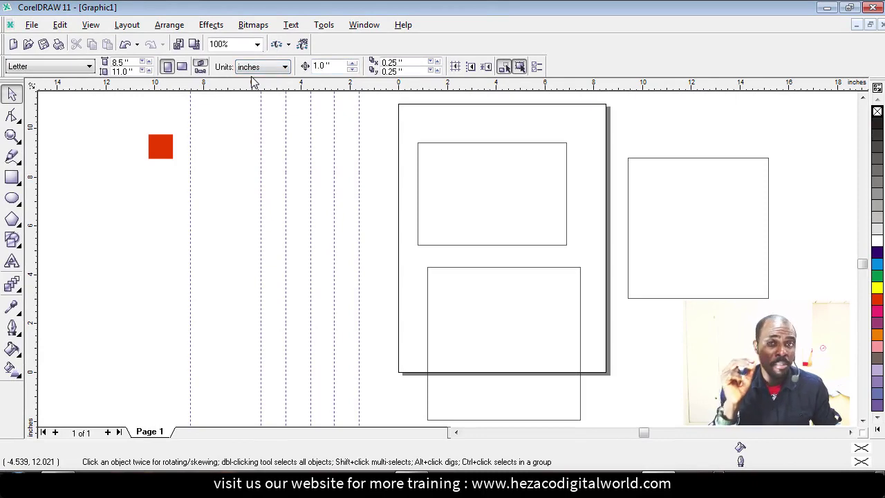
pyautogui.click(272, 69)
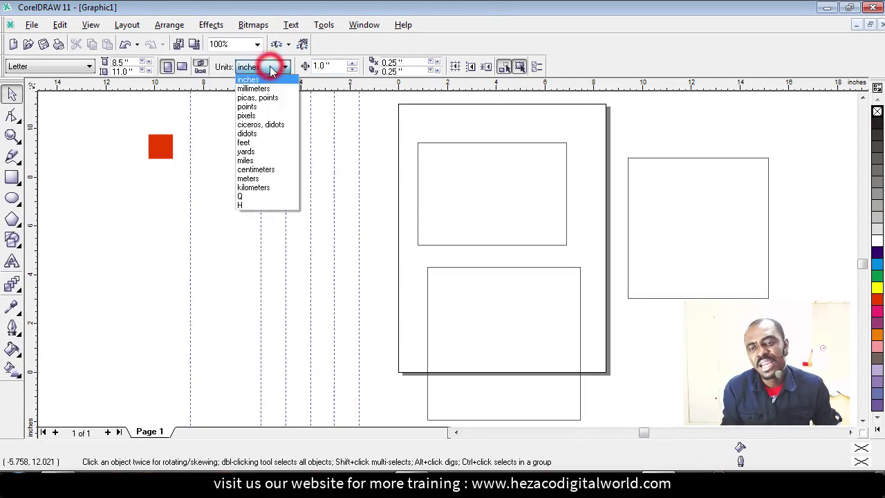
pyautogui.click(265, 67)
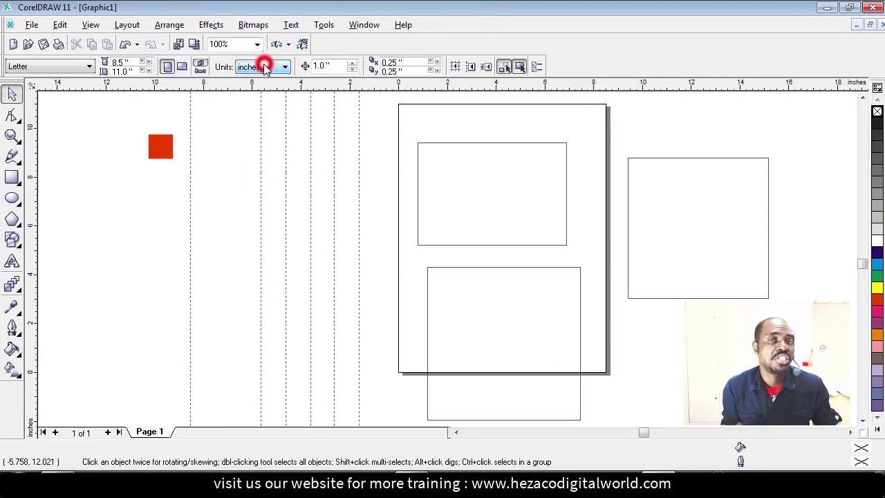
pyautogui.click(232, 131)
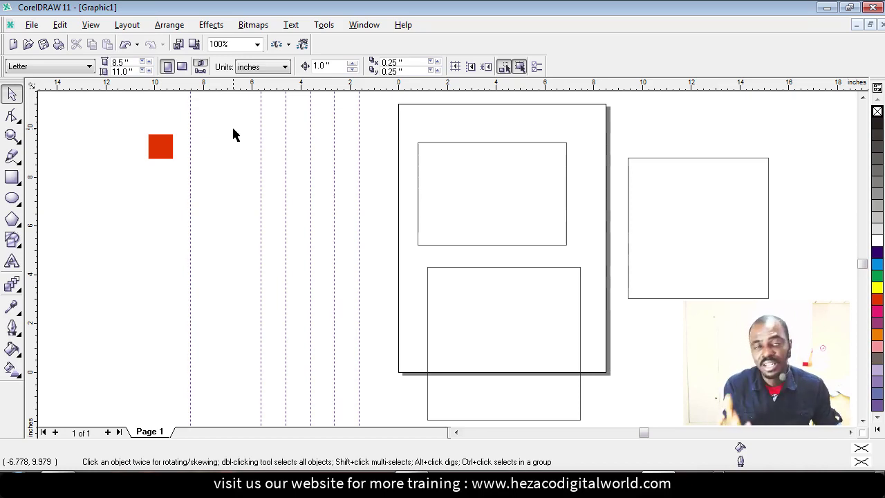
pyautogui.click(233, 133)
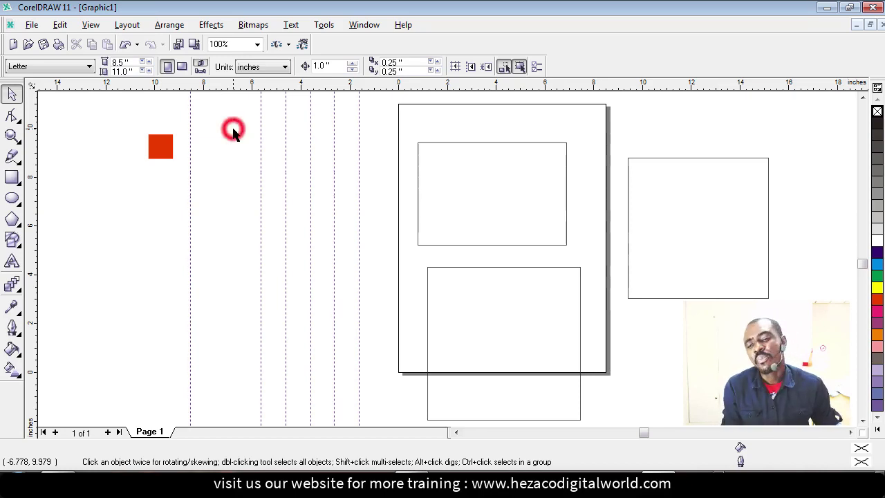
# - Move the red square between the guidelines at about x -5.16 inches, nudge it right once by 1 inch, and deselect it
pyautogui.click(162, 147)
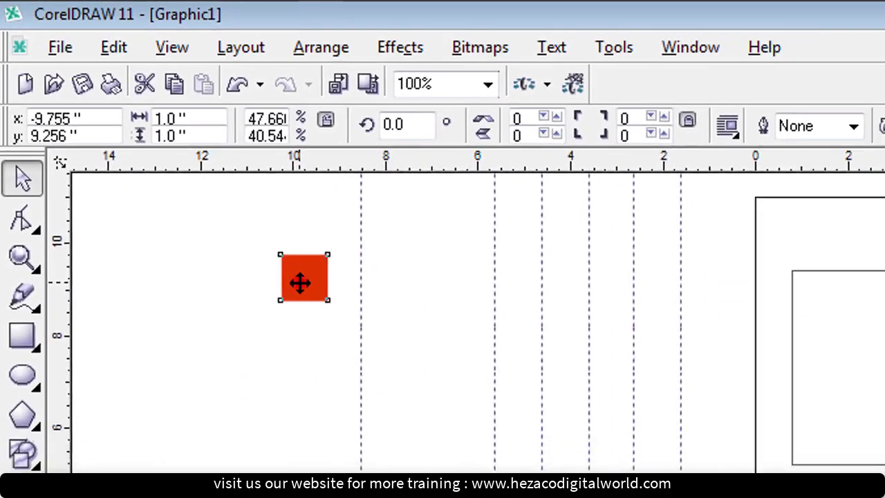
pyautogui.moveTo(299, 282); pyautogui.dragTo(512, 295)
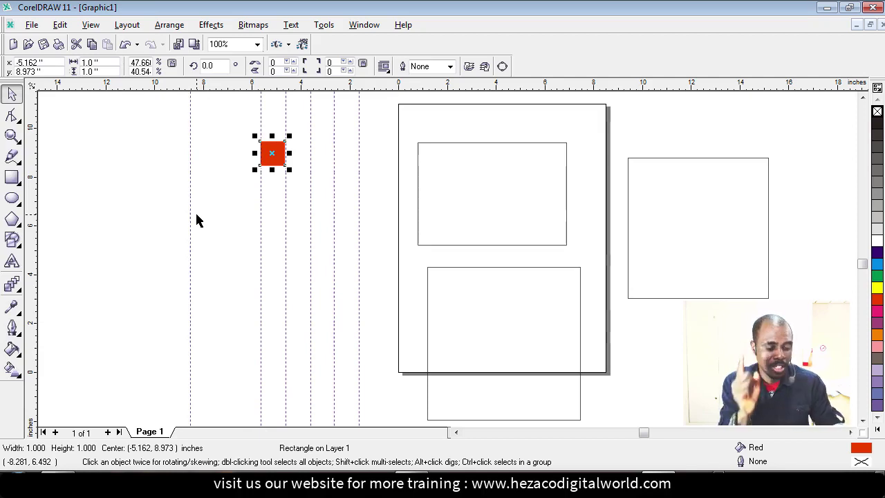
pyautogui.press('Right')
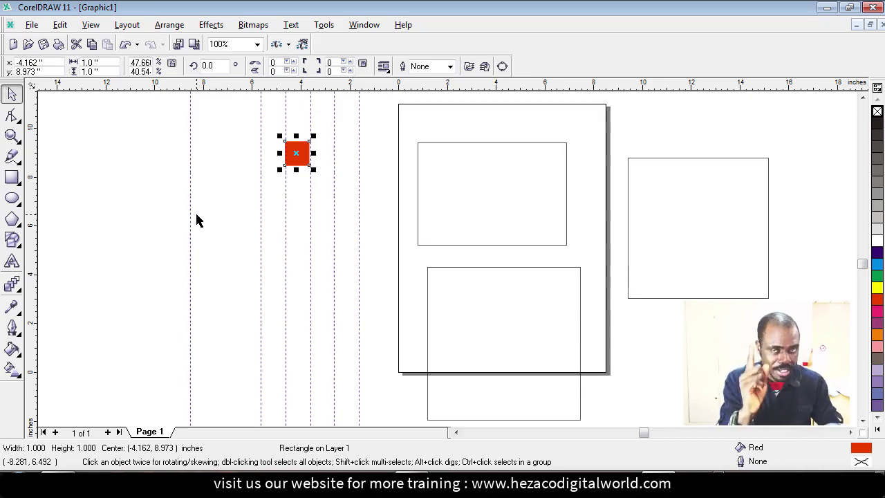
pyautogui.click(197, 219)
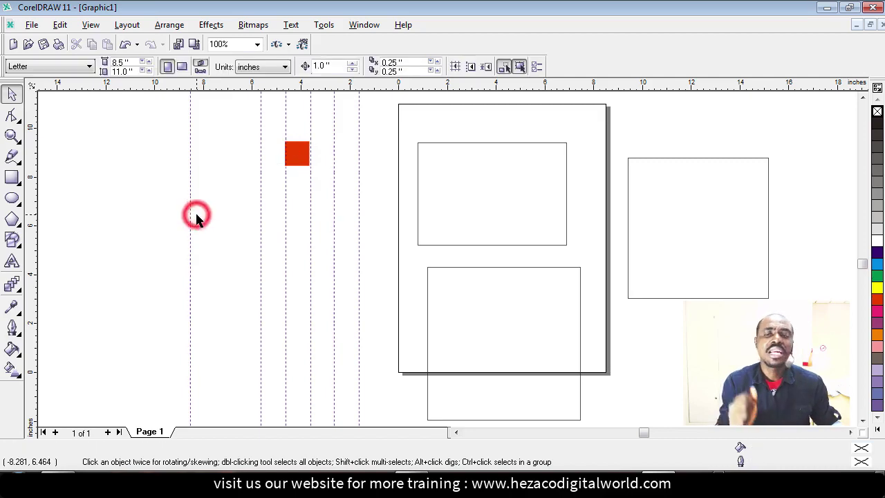
pyautogui.click(125, 238)
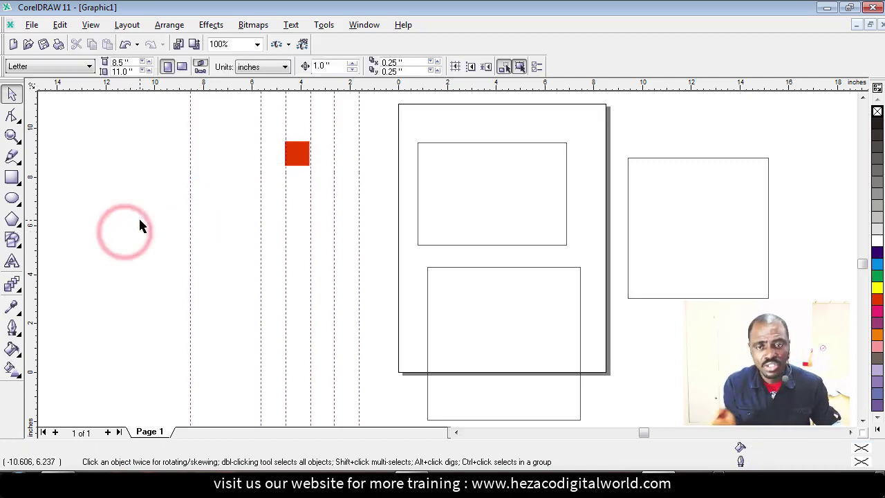
# - Set the nudge distance to 2 inches, nudge the red square right once, and deselect it
pyautogui.doubleClick(331, 66)
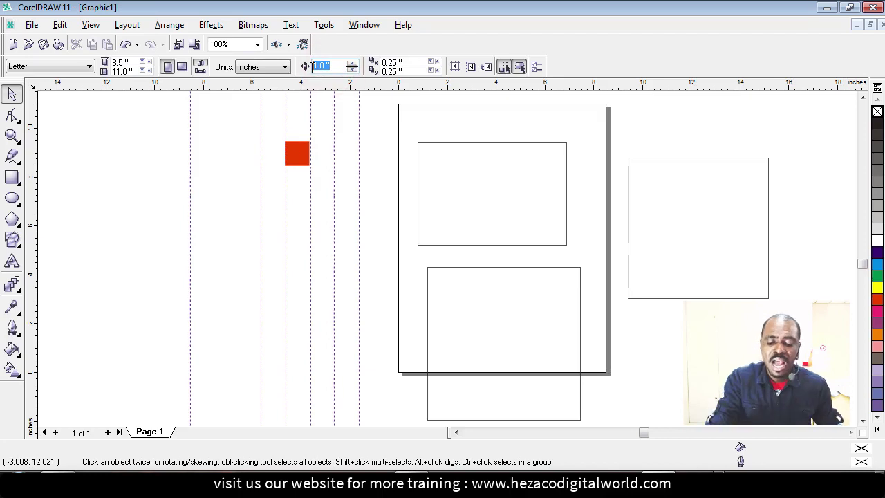
pyautogui.write('2')
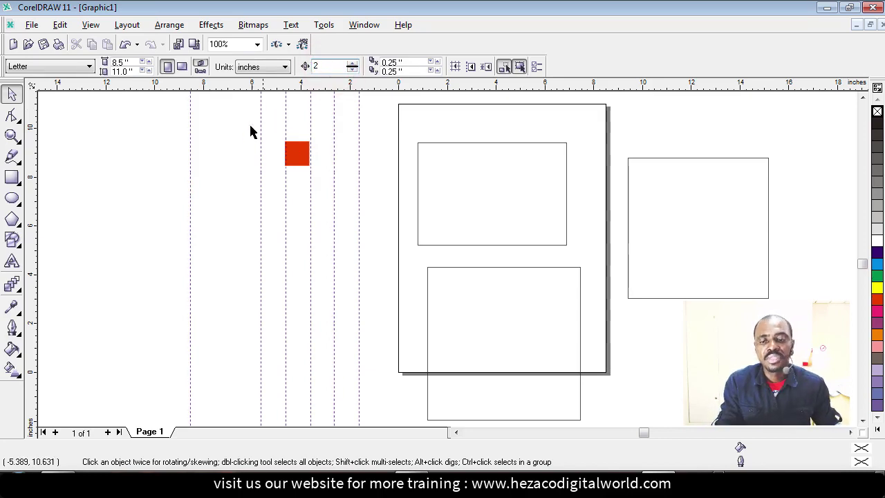
pyautogui.click(228, 145)
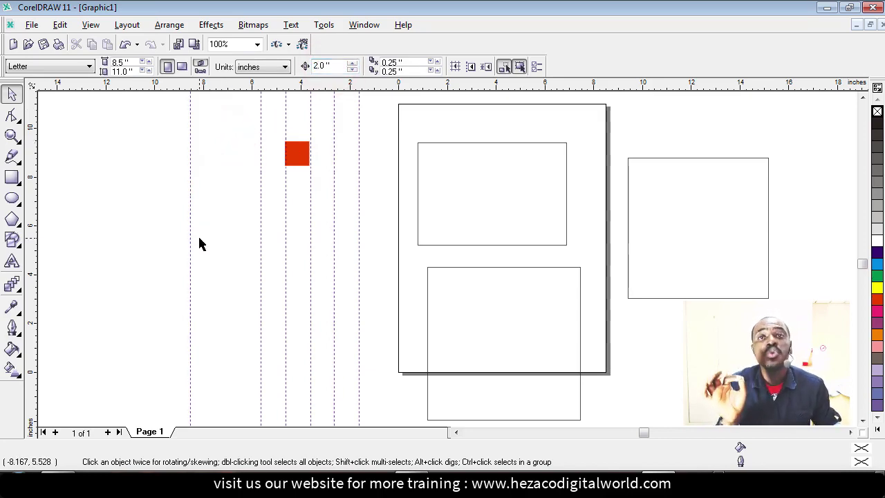
pyautogui.click(295, 159)
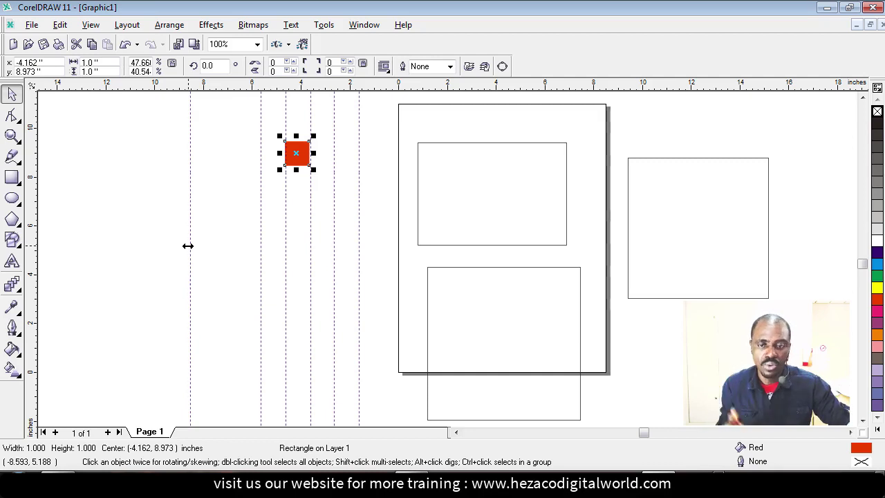
pyautogui.press('Right')
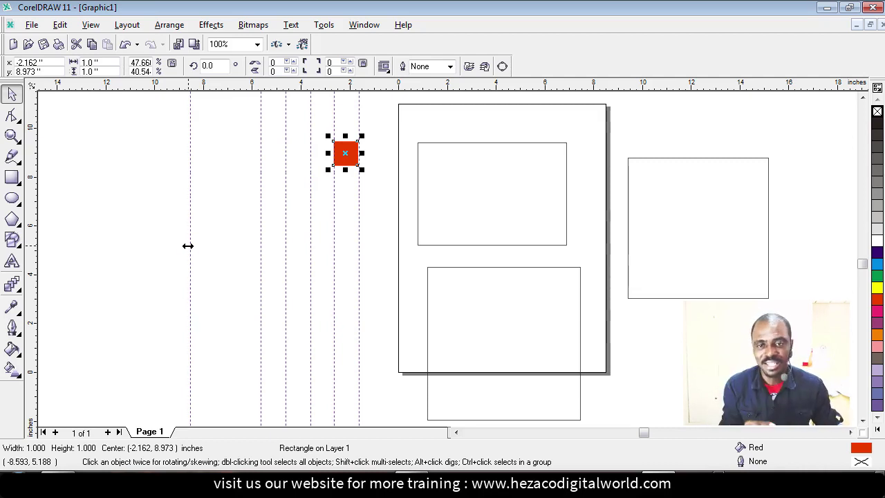
pyautogui.click(187, 246)
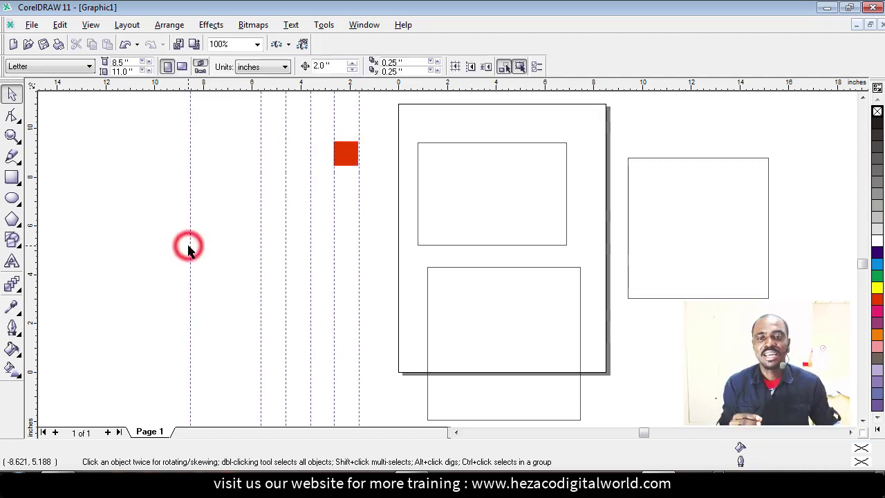
# - Set the nudge distance to 1 inch and nudge the red square left once
pyautogui.doubleClick(337, 65)
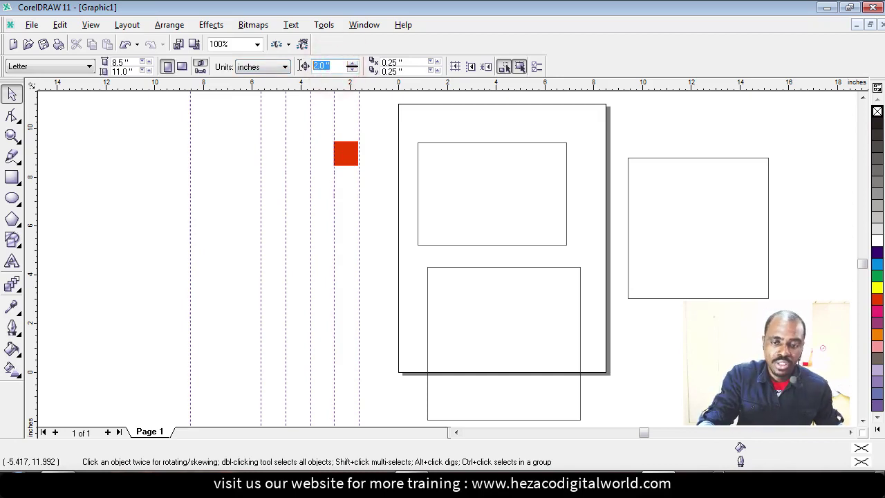
pyautogui.write('1')
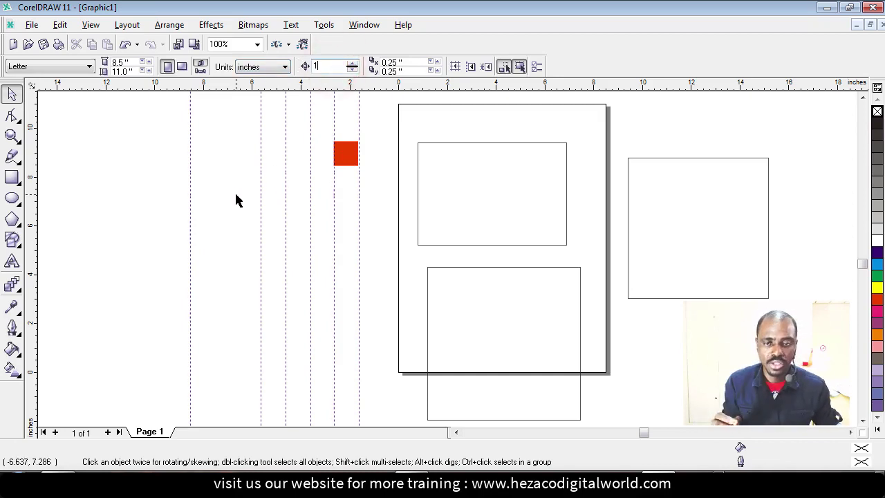
pyautogui.click(235, 197)
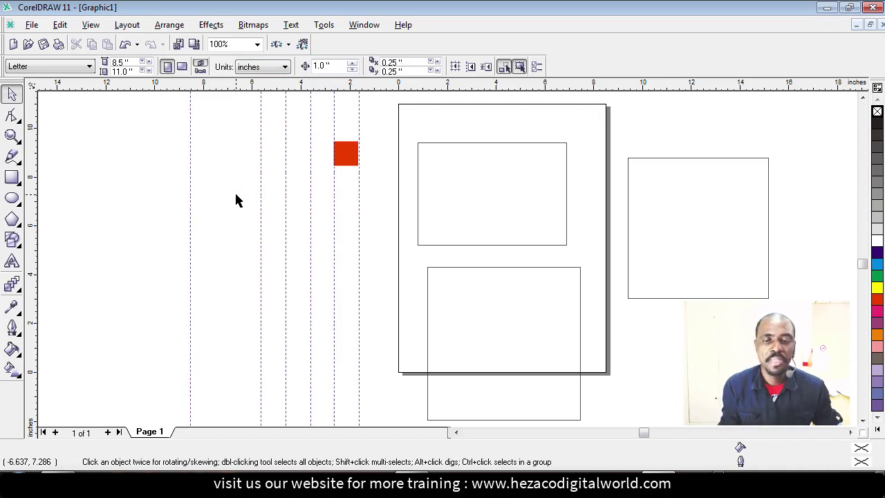
pyautogui.click(345, 163)
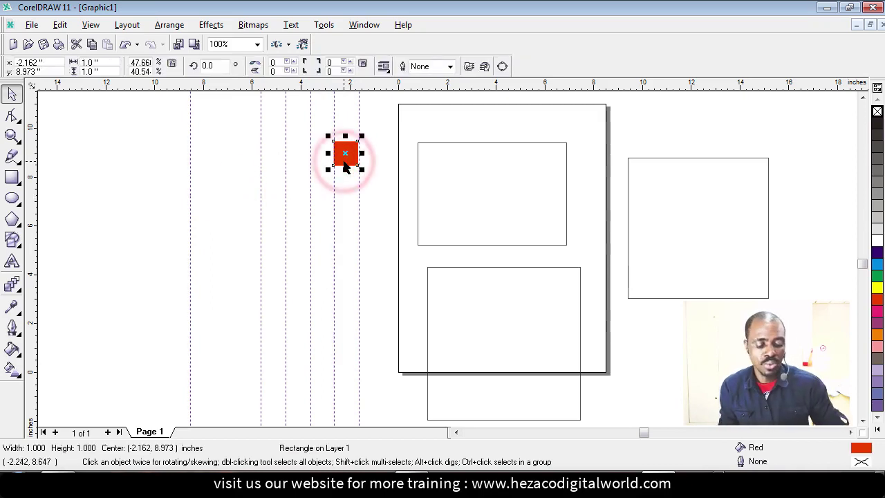
pyautogui.press('Left')
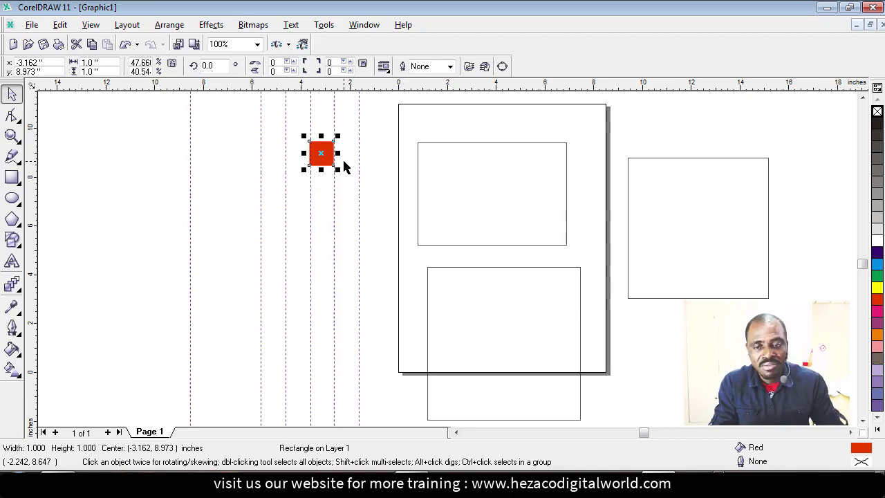
# - Micro-nudge the red square right twice by 0.5 inch, nudge it left 1 inch, and super-nudge it left 2 inches
pyautogui.press('Right')
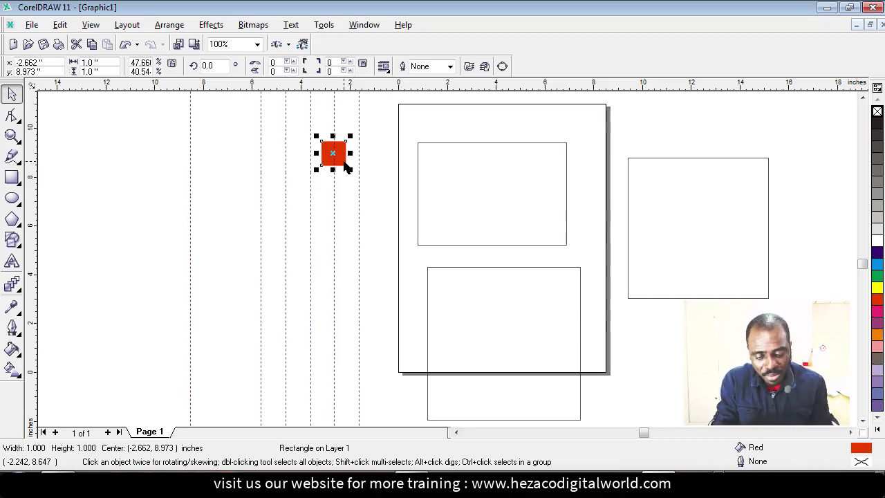
pyautogui.press('Right')
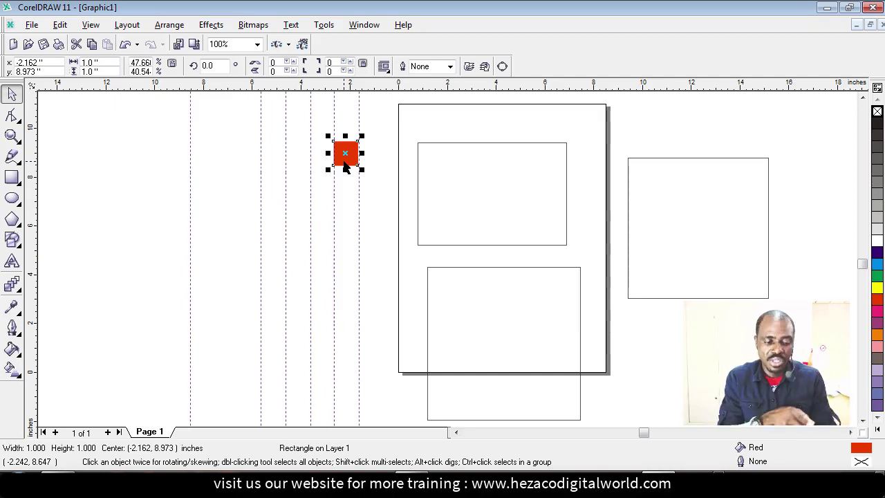
pyautogui.press('Left')
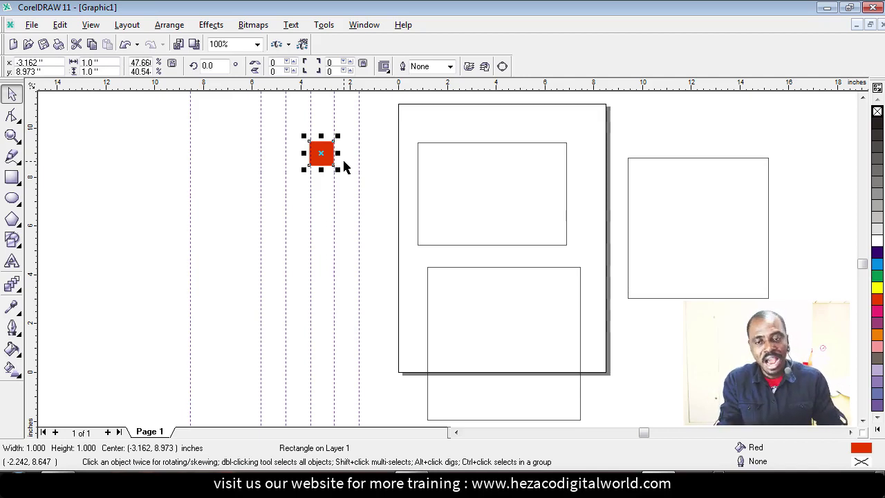
pyautogui.press('Left')
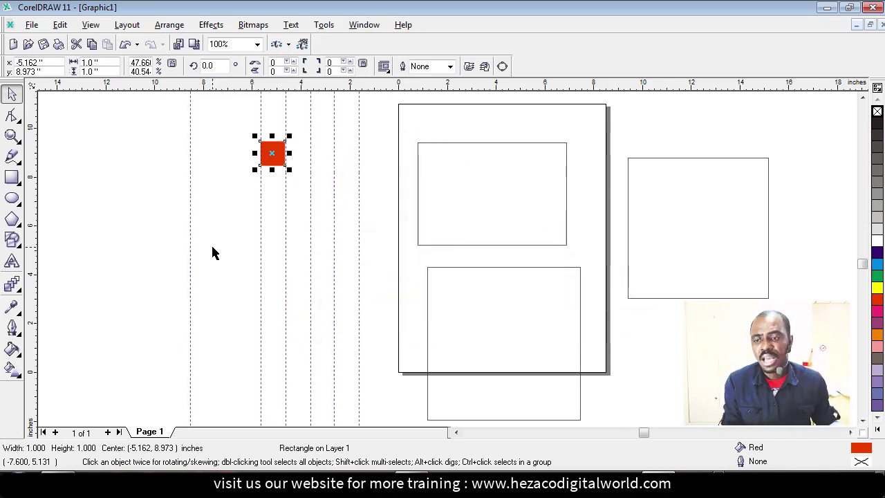
# - Draw a perfect square outward from its center, about 4.71 inches wide, on the empty area left of the red square
pyautogui.click(12, 177)
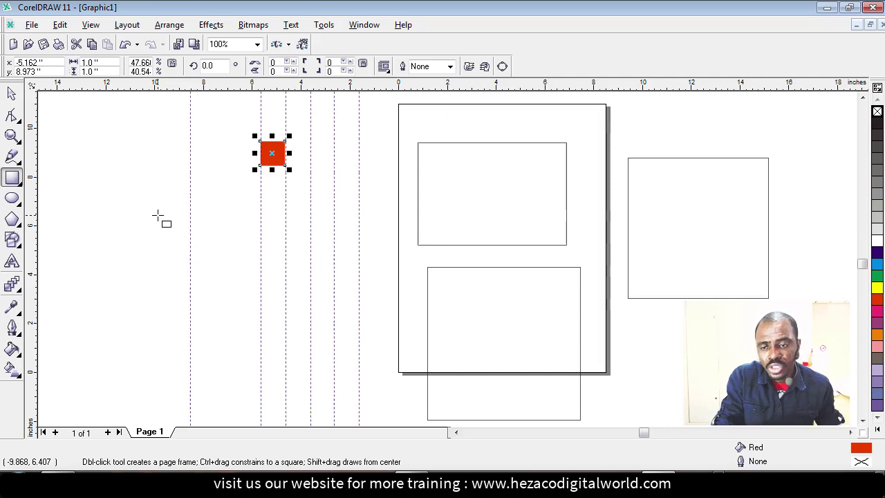
pyautogui.moveTo(158, 216)
pyautogui.mouseDown()
pyautogui.moveTo(249, 296)
pyautogui.moveTo(219, 278)
pyautogui.moveTo(190, 249)
pyautogui.moveTo(255, 293)
pyautogui.moveTo(169, 240)
pyautogui.moveTo(253, 272)
pyautogui.moveTo(214, 257)
pyautogui.moveTo(238, 269)
pyautogui.moveTo(232, 263)
pyautogui.mouseUp()
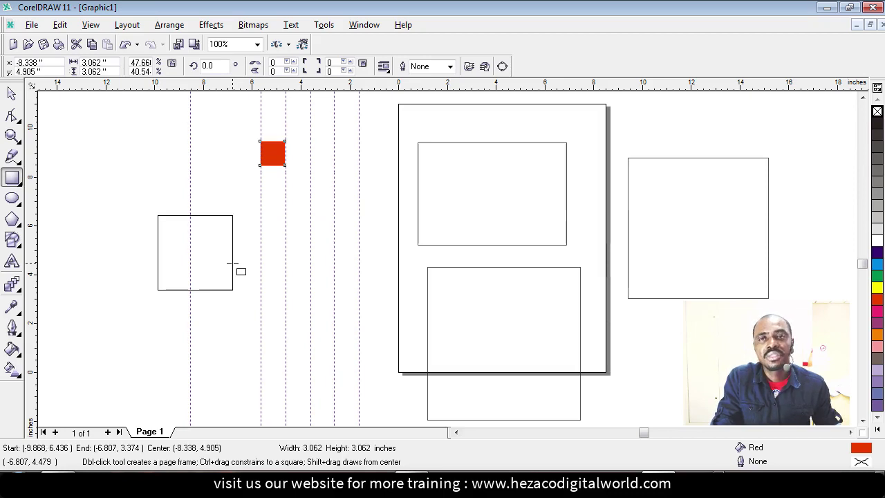
pyautogui.moveTo(233, 262)
pyautogui.mouseDown()
pyautogui.moveTo(245, 280)
pyautogui.moveTo(344, 322)
pyautogui.moveTo(196, 250)
pyautogui.moveTo(344, 316)
pyautogui.moveTo(196, 253)
pyautogui.moveTo(251, 283)
pyautogui.moveTo(215, 270)
pyautogui.mouseUp()
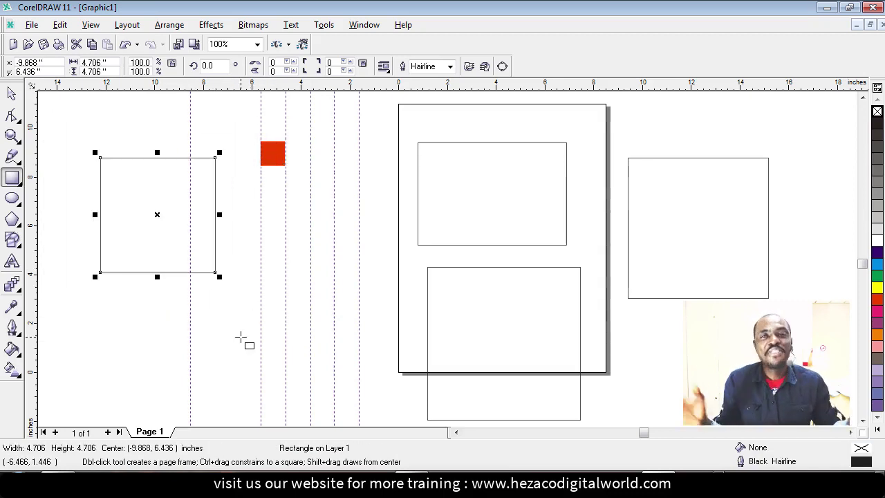